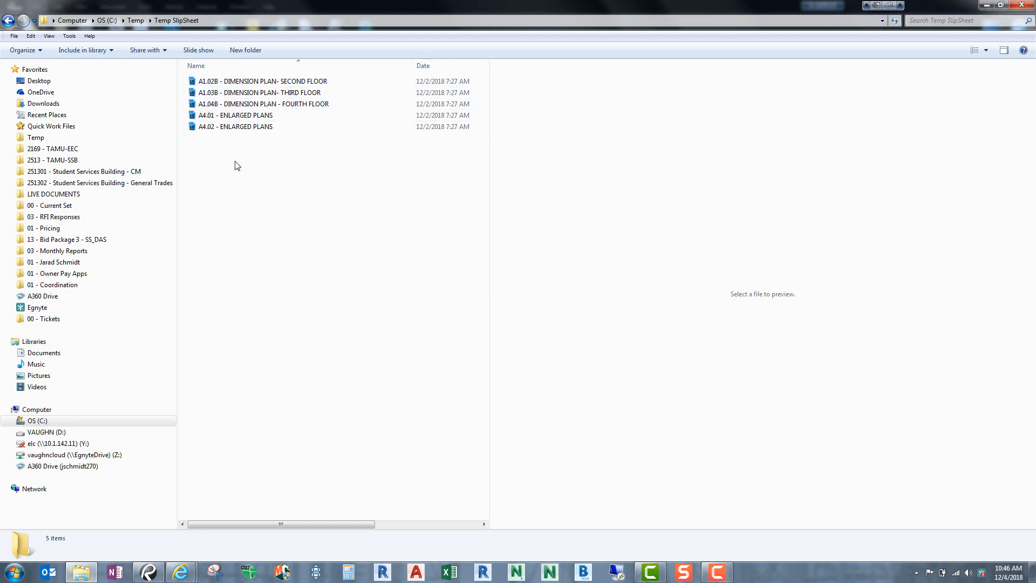
Step: Open the 05-Architectural folder inside 00 - Current Set and examine the modified dates of the dimension plan sheets
click(68, 196)
double_click(222, 86)
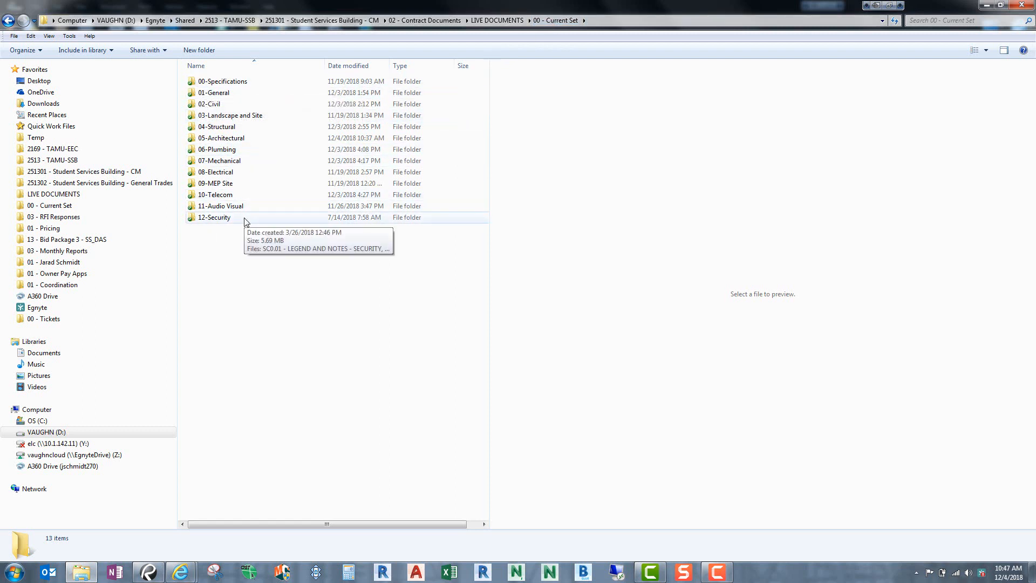
double_click(227, 139)
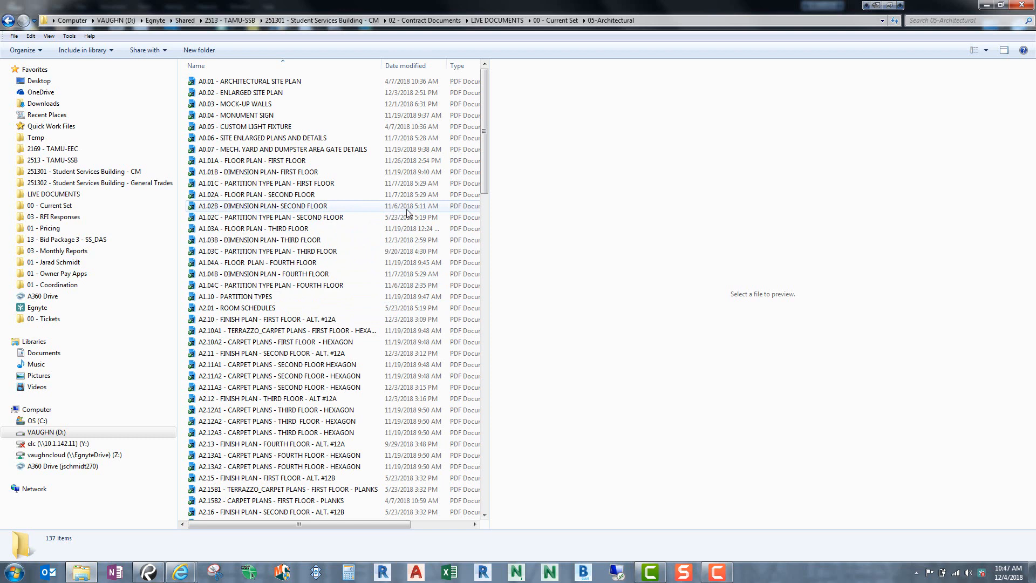
key(ctrl)
key(ctrl)
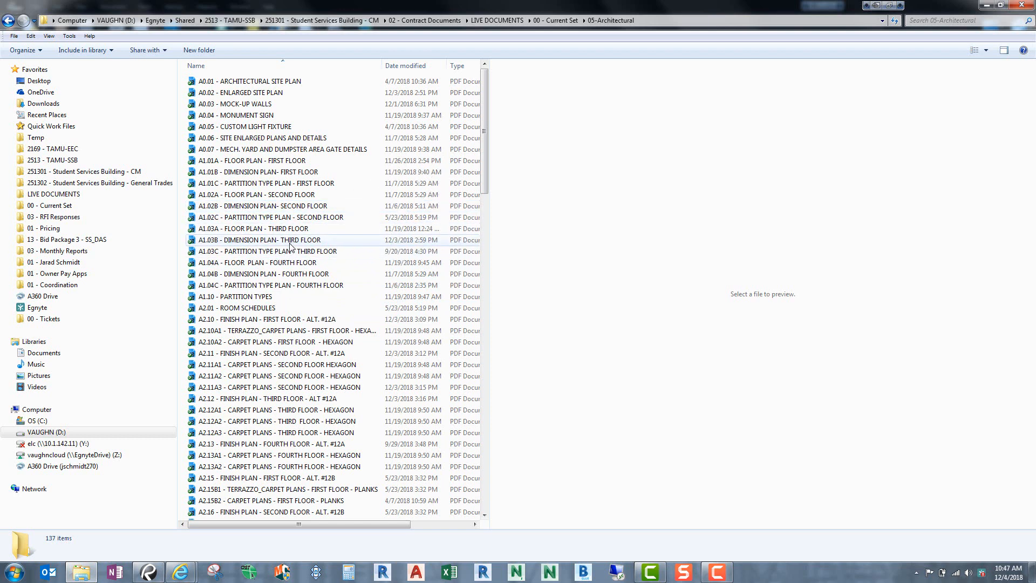
key(ctrl)
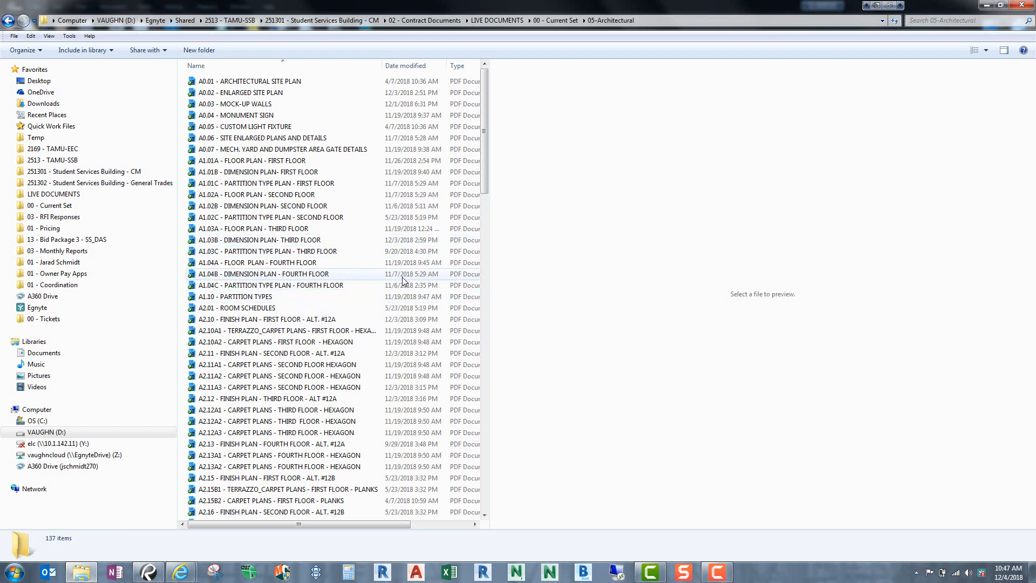
key(ctrl)
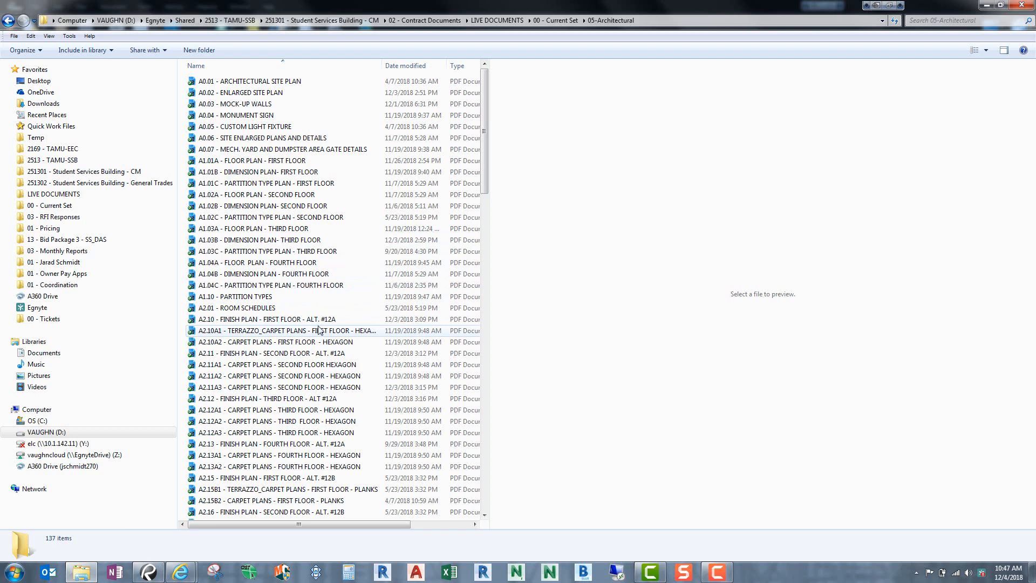
Step: Return to the Temp SlipSheet folder holding the revised sheets and dismiss the Windows color scheme message
click(37, 138)
double_click(236, 94)
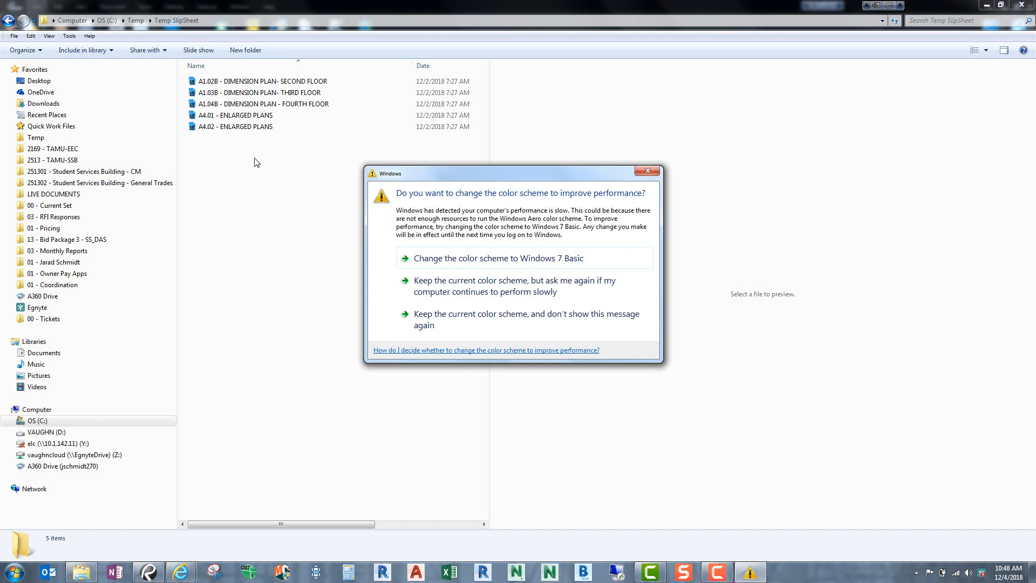
click(647, 171)
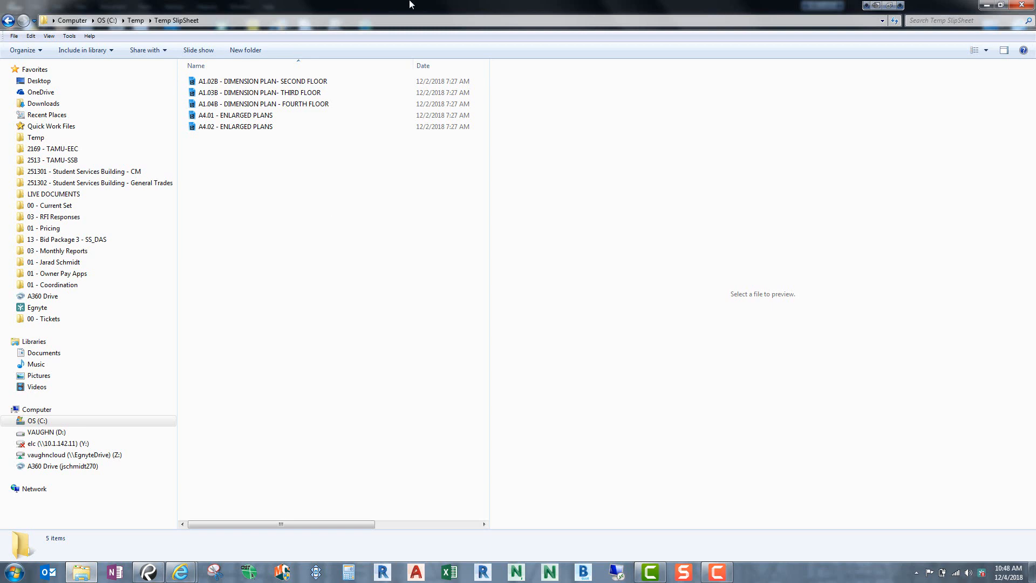
Step: Arrange the file explorer and Bluebeam Revu windows side by side and open the current set's 05-Architectural folder in the explorer
drag(648, 11, 1, 33)
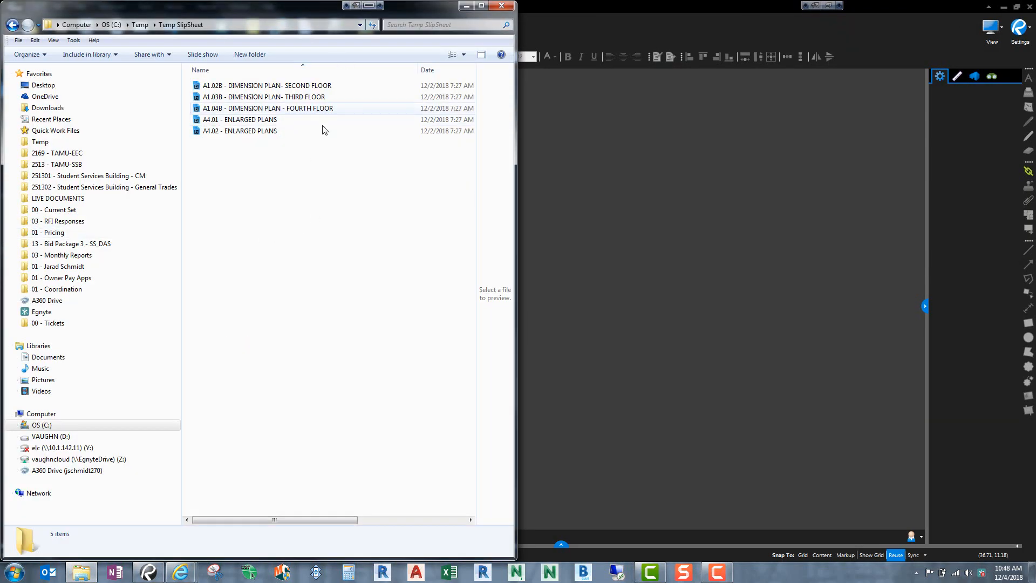
drag(626, 6, 1035, 59)
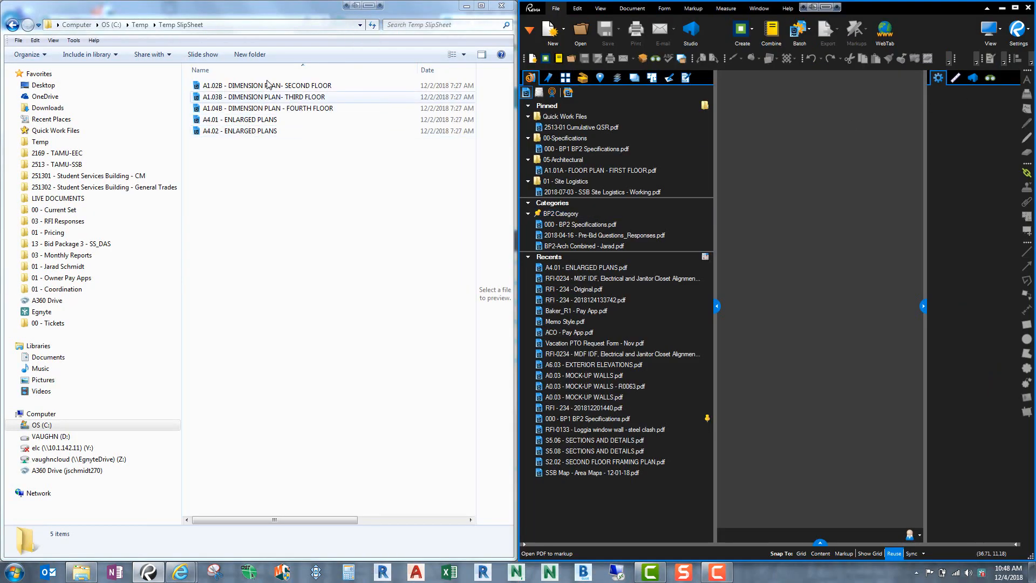
click(54, 210)
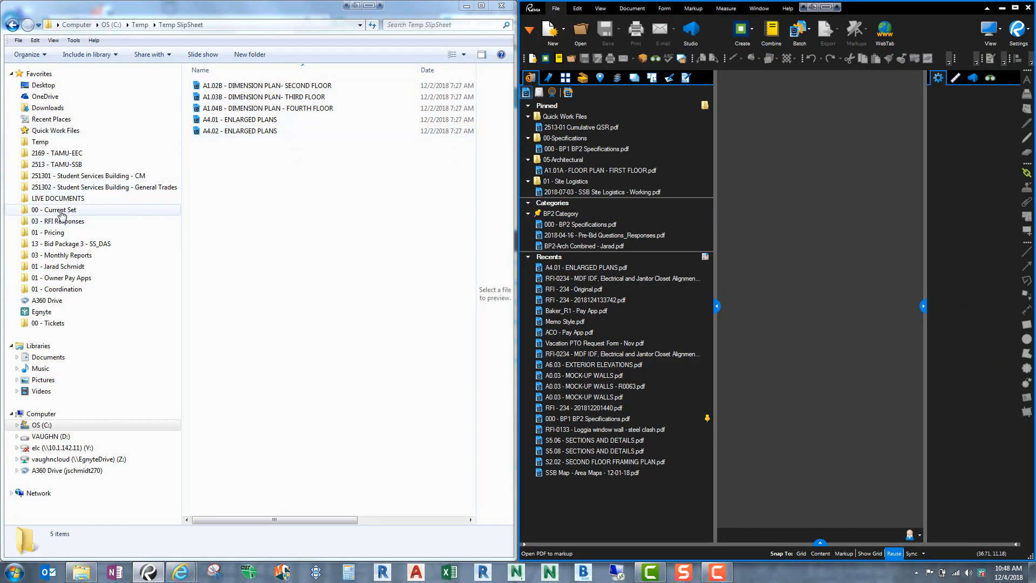
double_click(222, 143)
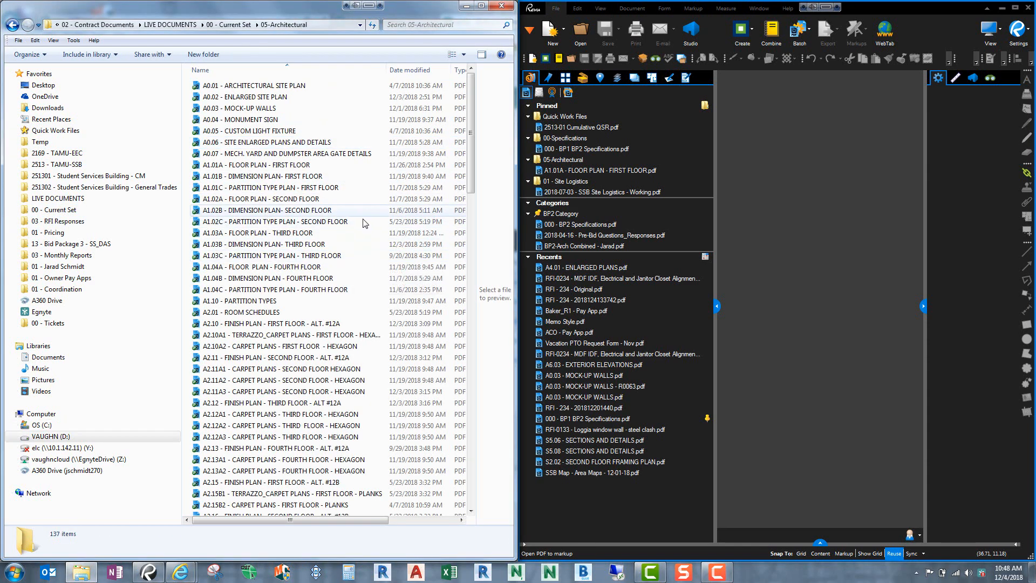
Step: Start a batch Slip Sheet in Bluebeam Revu and add the 05-Architectural folder from 00 - Current Set as the current pages
click(807, 29)
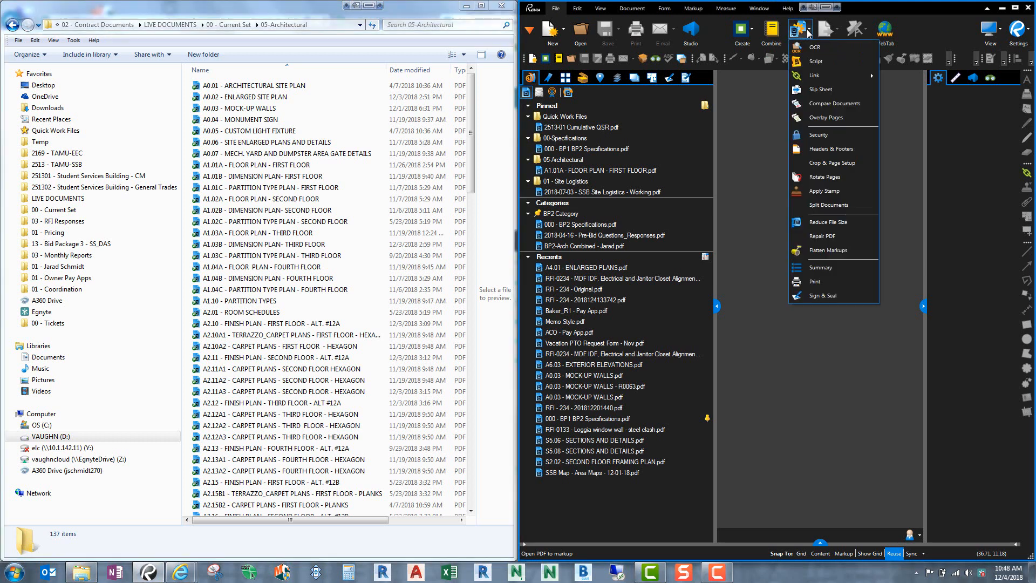
click(821, 91)
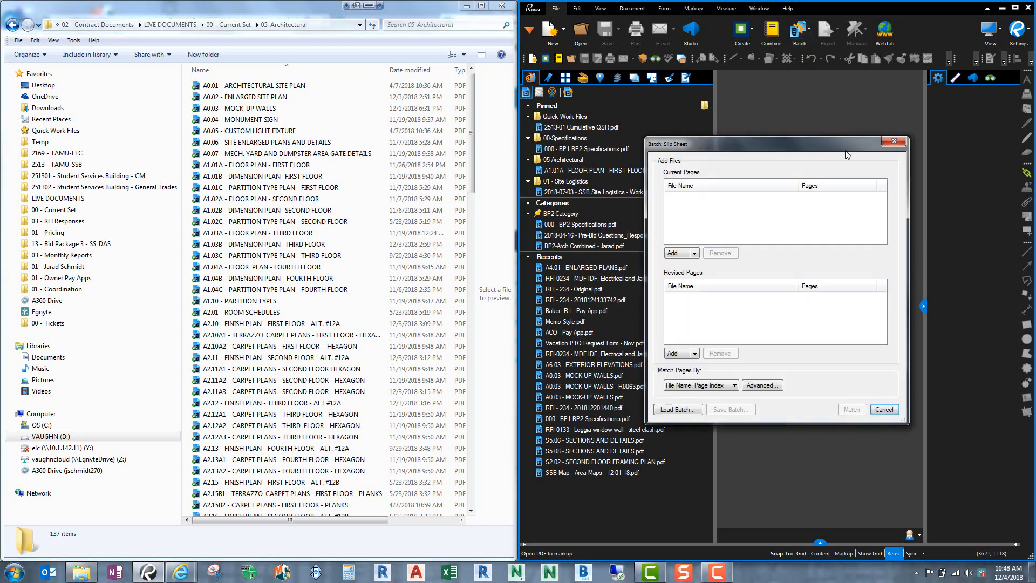
drag(648, 199, 541, 199)
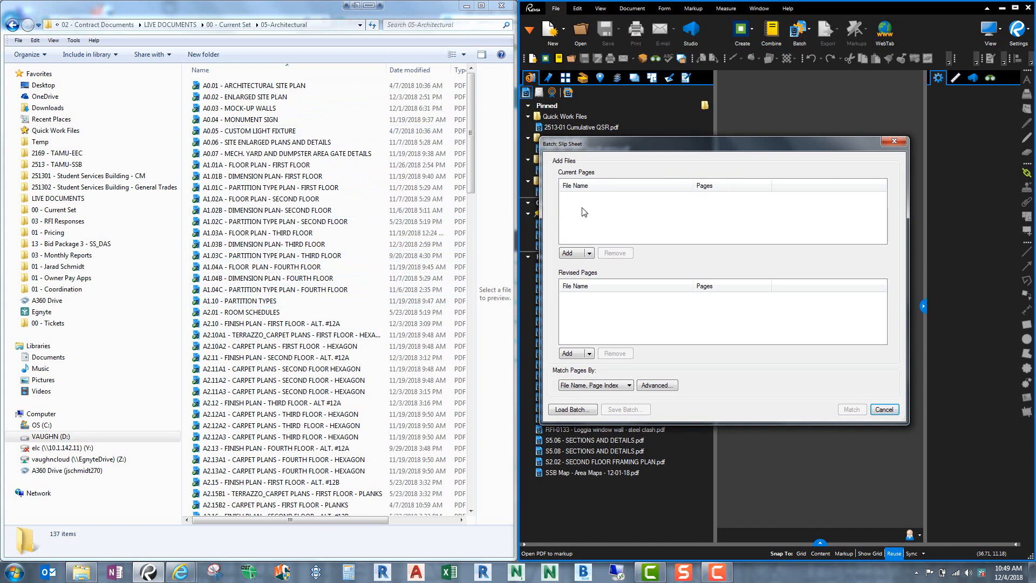
click(591, 256)
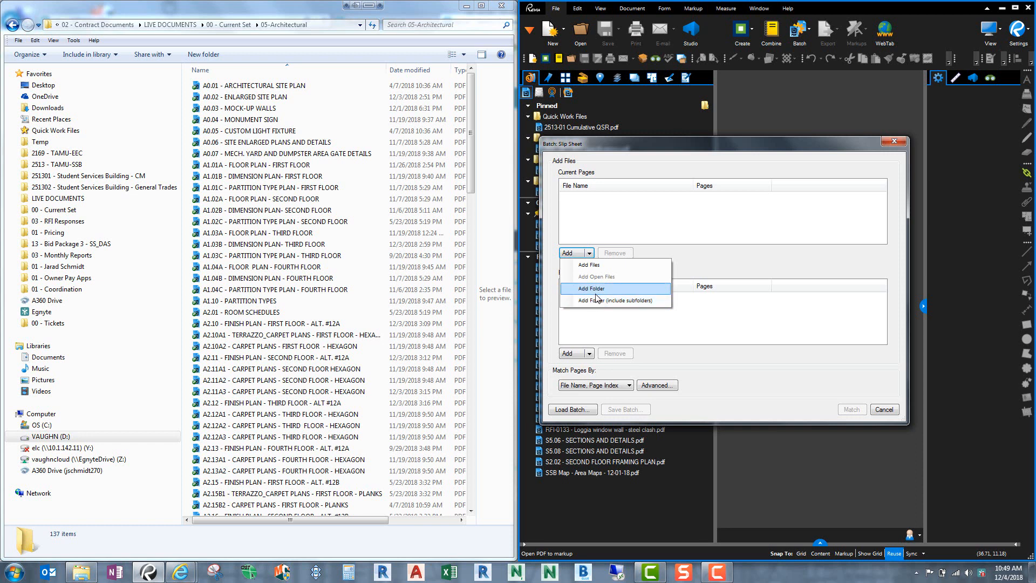
click(596, 290)
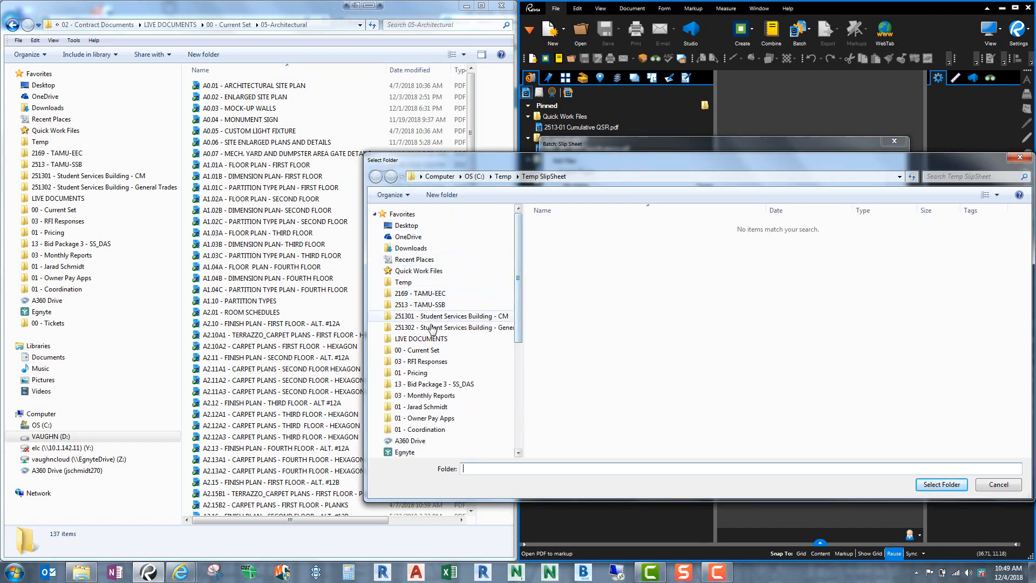
click(416, 350)
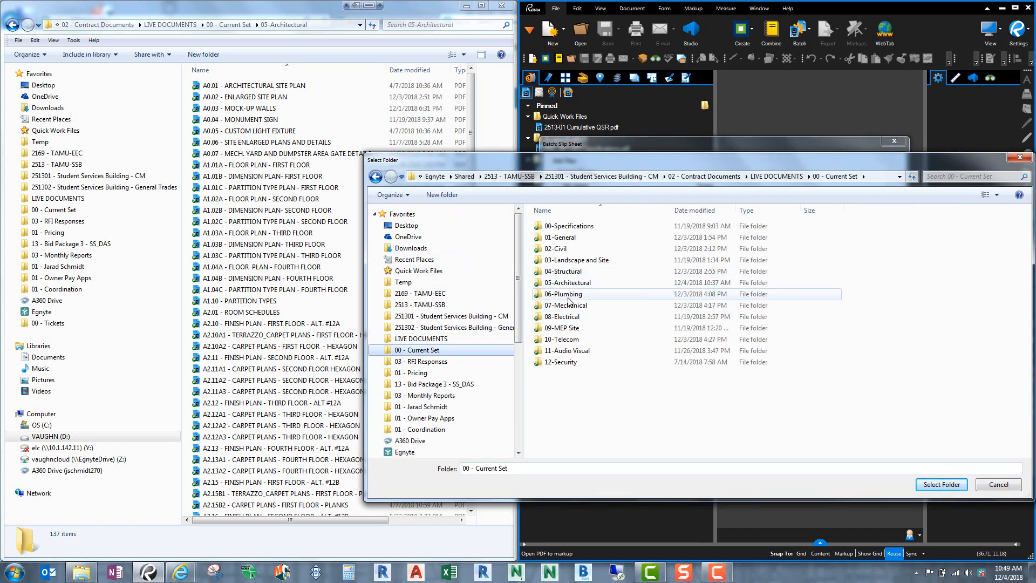
click(564, 283)
click(941, 485)
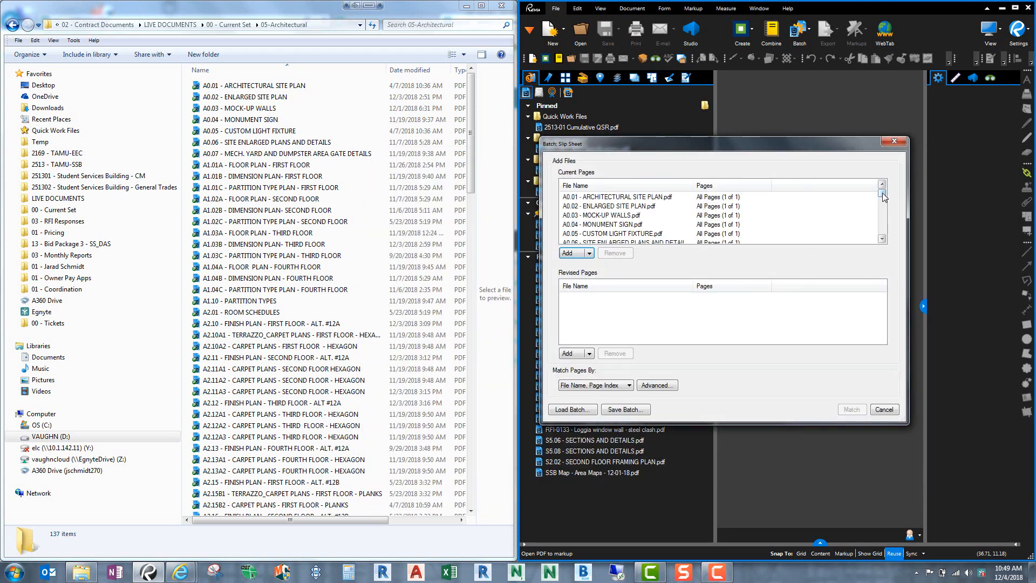
drag(882, 193, 883, 231)
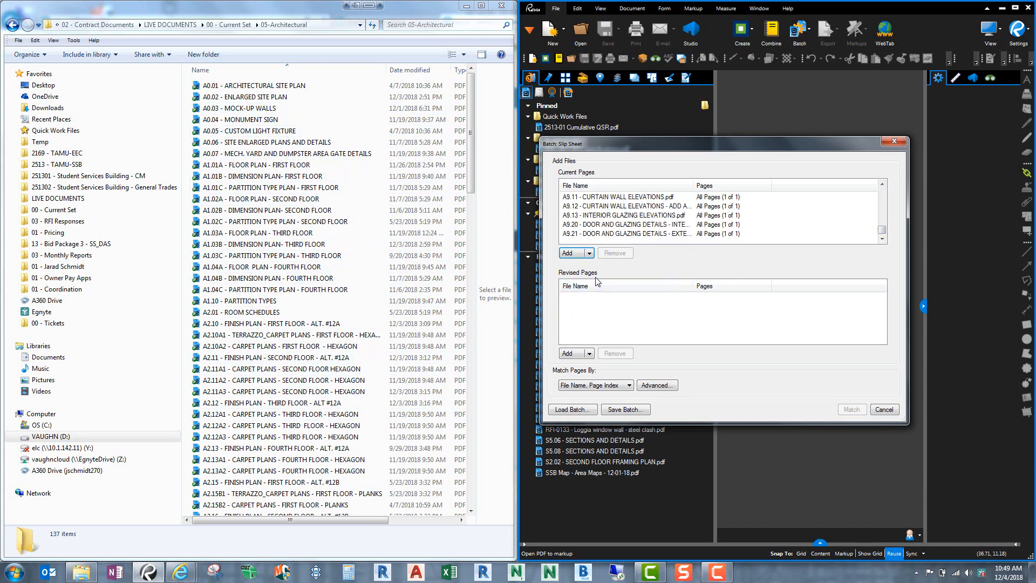
Step: Add the Temp SlipSheet folder from the Temp directory as the revised pages
click(590, 353)
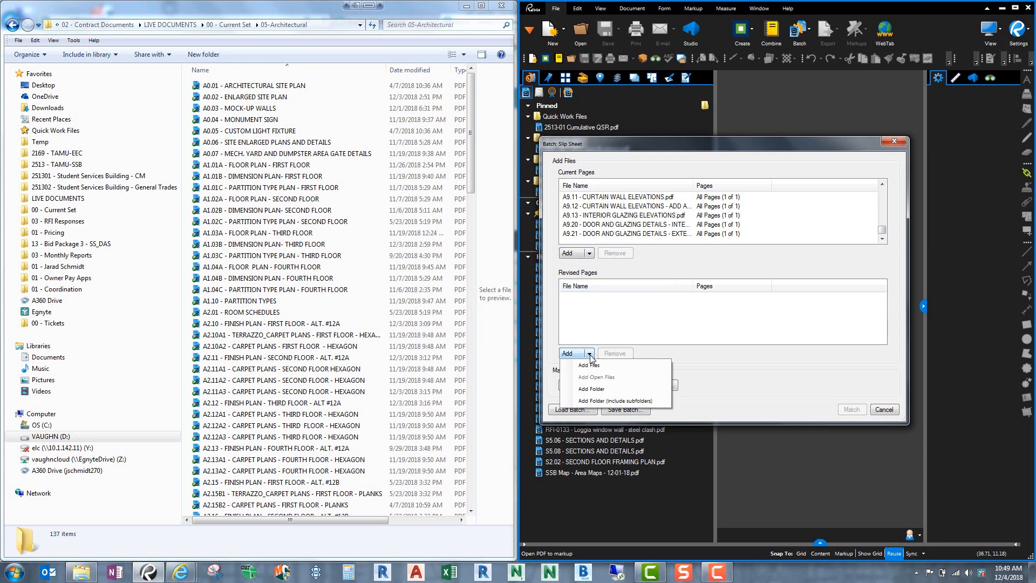
click(599, 393)
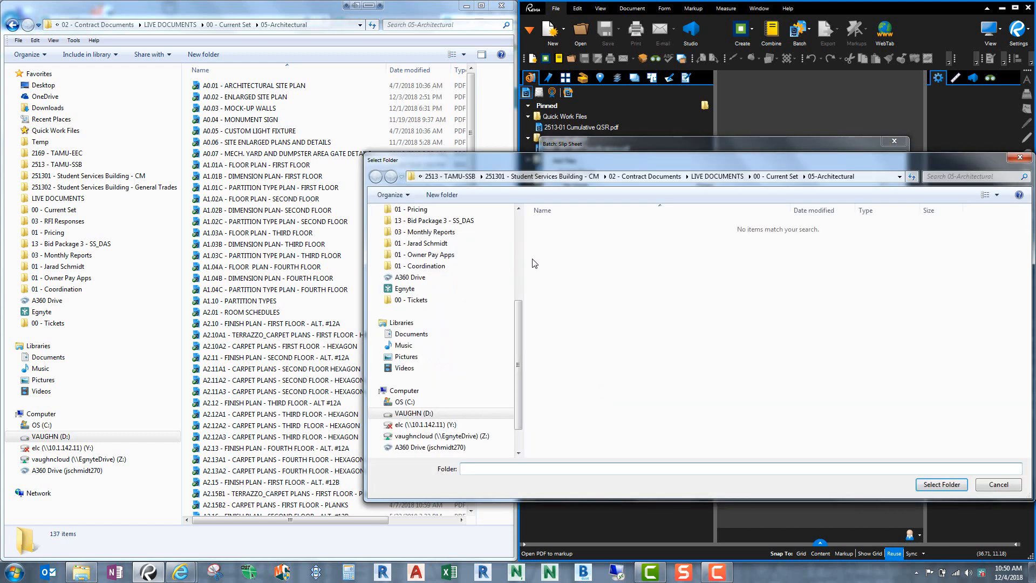
click(516, 221)
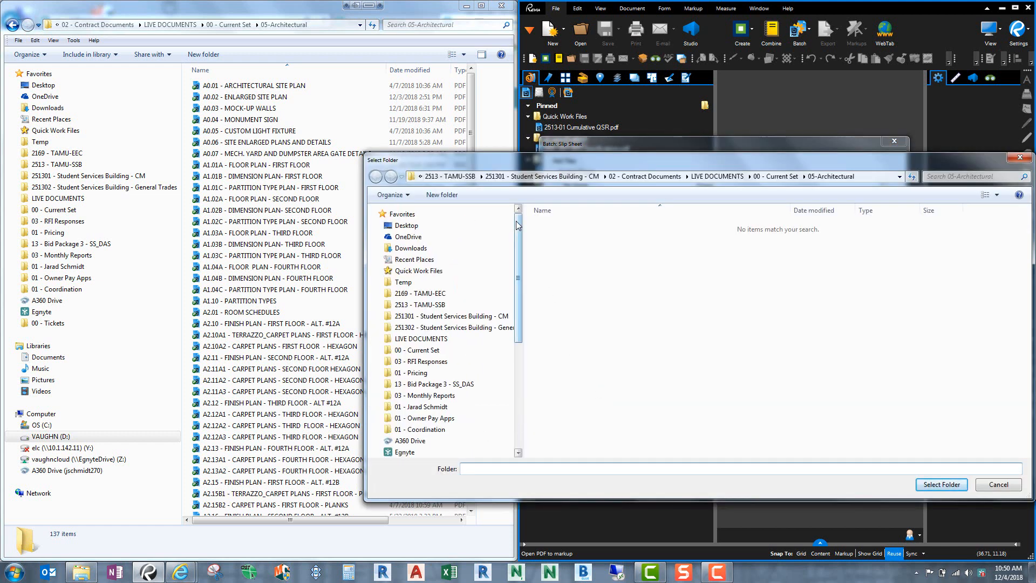
click(410, 282)
click(586, 237)
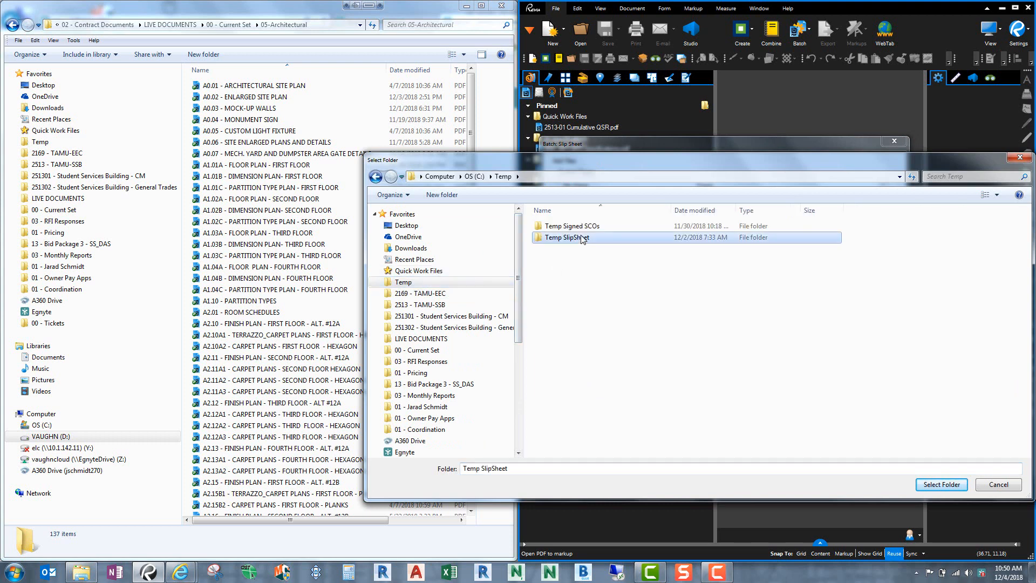
click(952, 486)
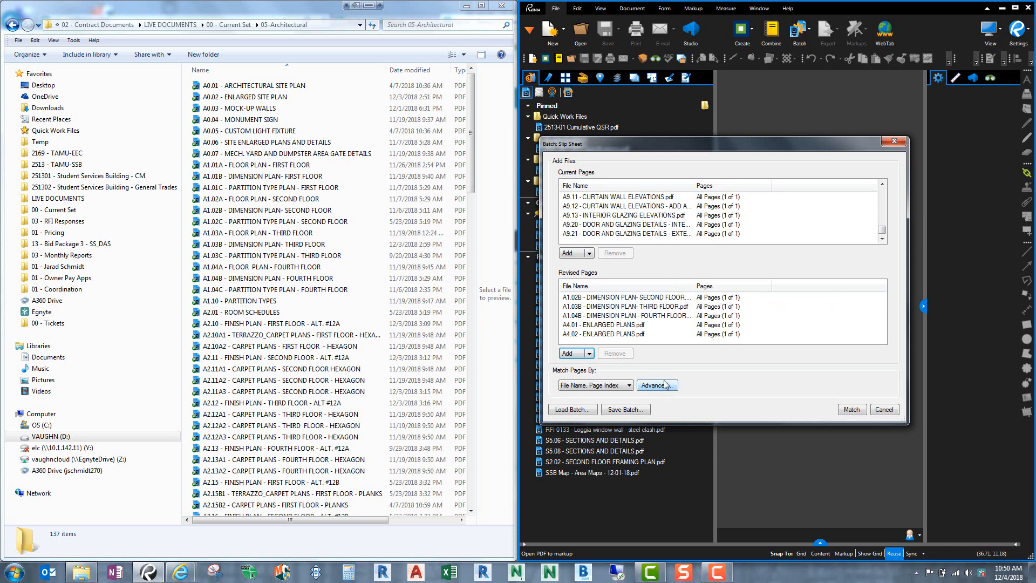
Step: Match the current and revised pages and set the slip sheet mode to Replace Current Pages with Revised Pages
click(850, 411)
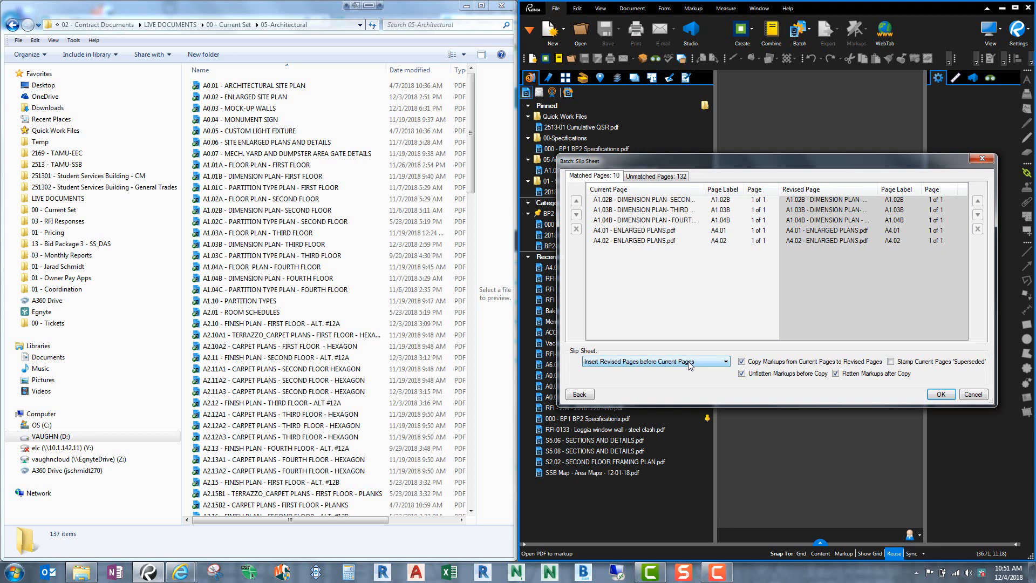
click(650, 365)
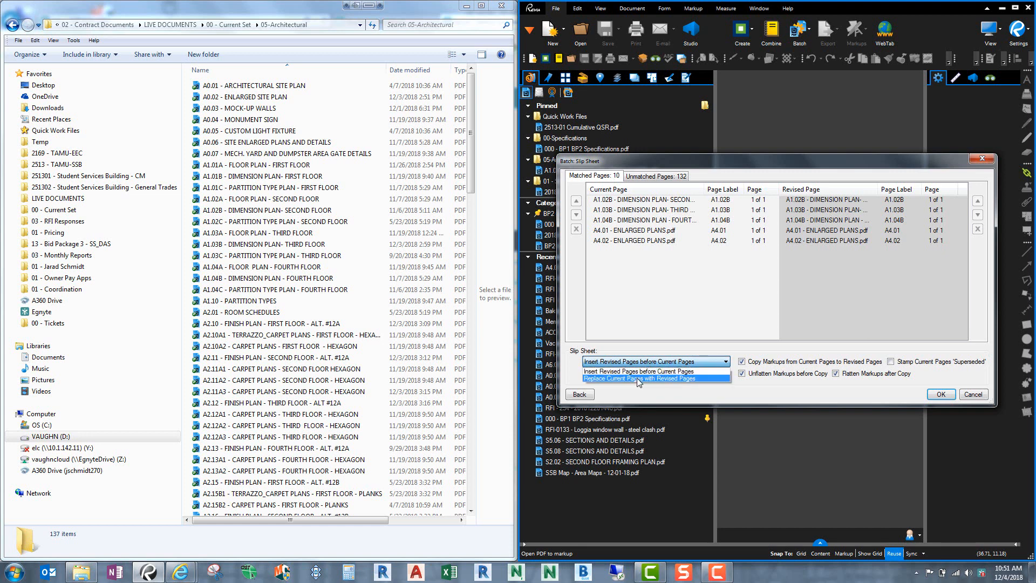
click(639, 379)
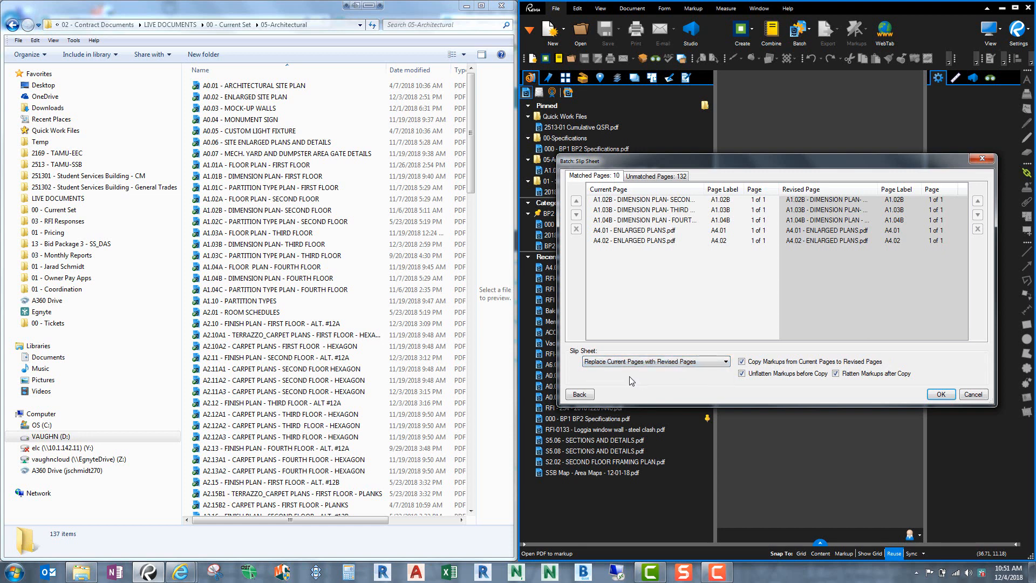
Step: Run the slip sheet on the matched pages and close the batch summary without creating a report
click(647, 172)
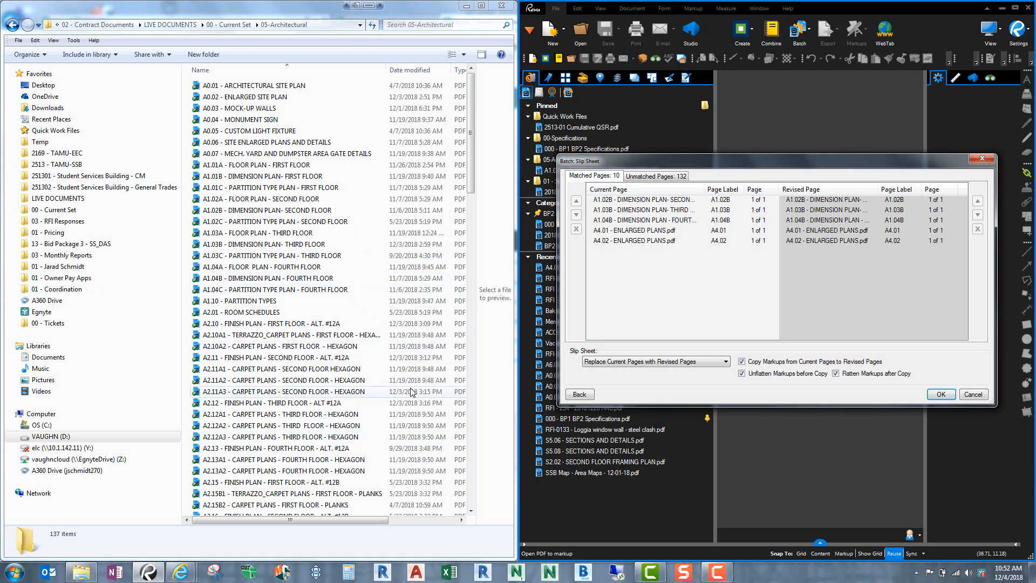
click(941, 394)
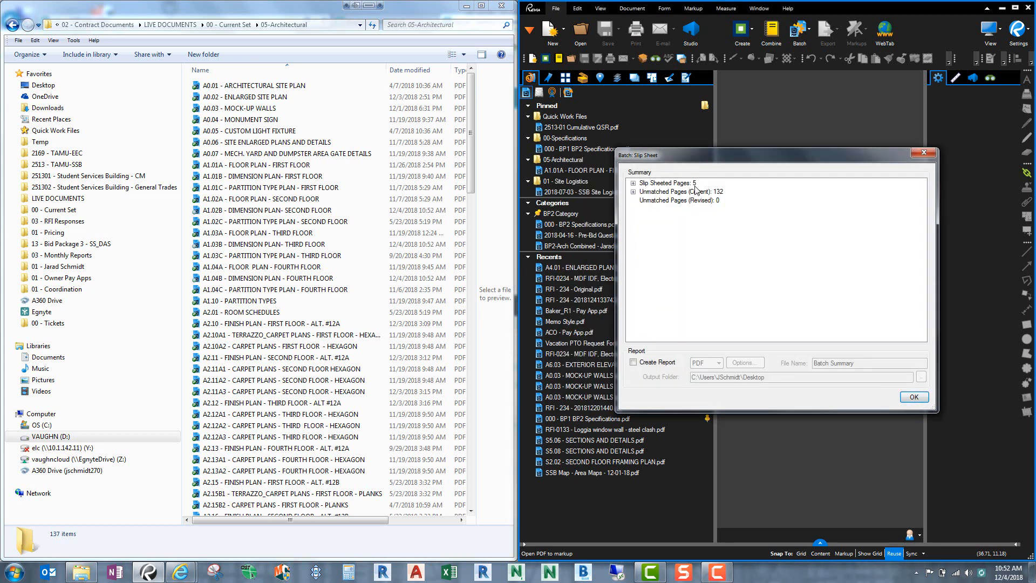
click(914, 397)
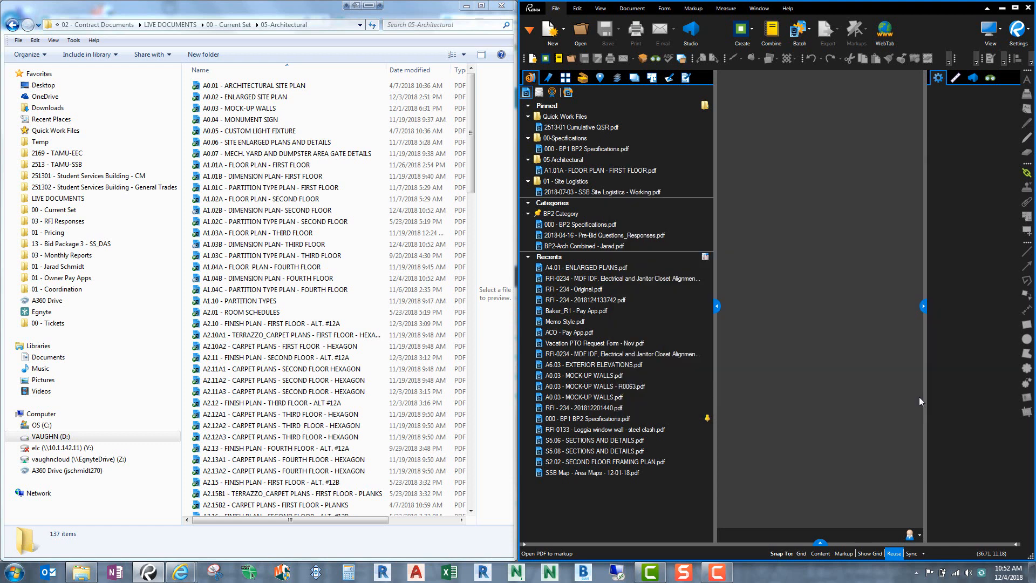